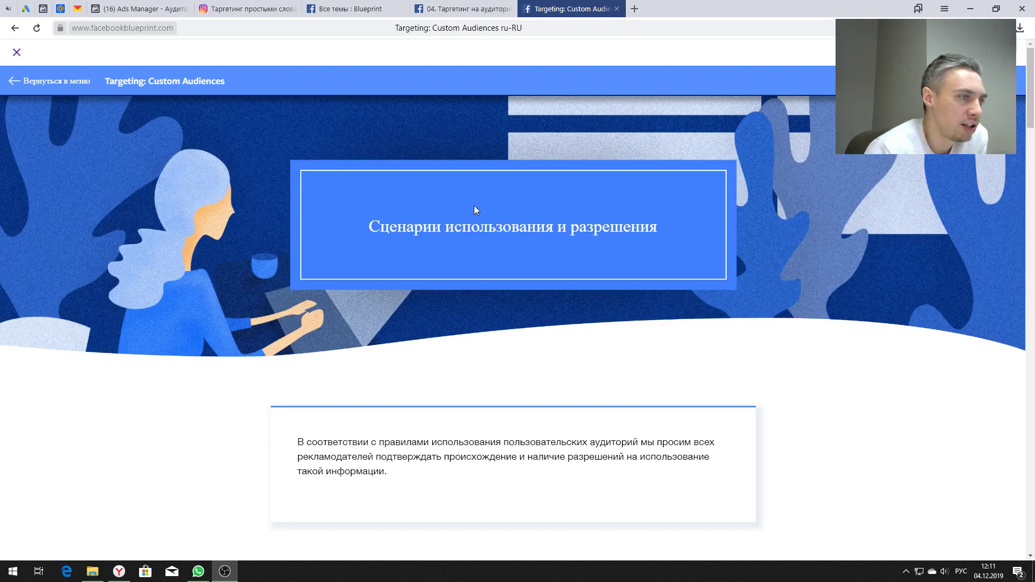
- Read the introduction and the "Что необходимо знать" section on custom audience data permissions in the Blueprint lesson
{"action": "scroll", "coordinate": [247, 304], "scroll_direction": "down", "scroll_amount": 5}
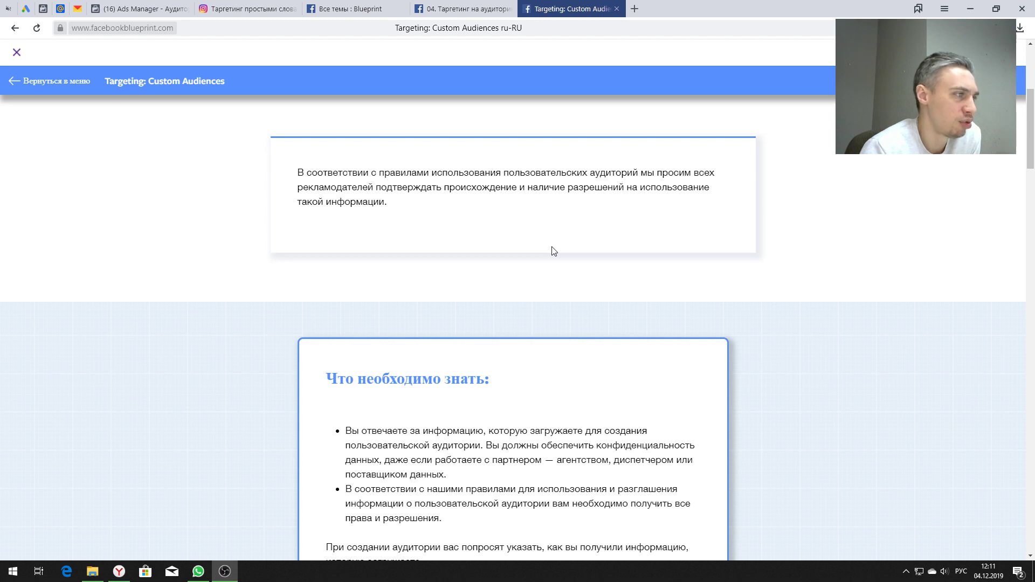
{"action": "scroll", "coordinate": [554, 251], "scroll_direction": "down", "scroll_amount": 3}
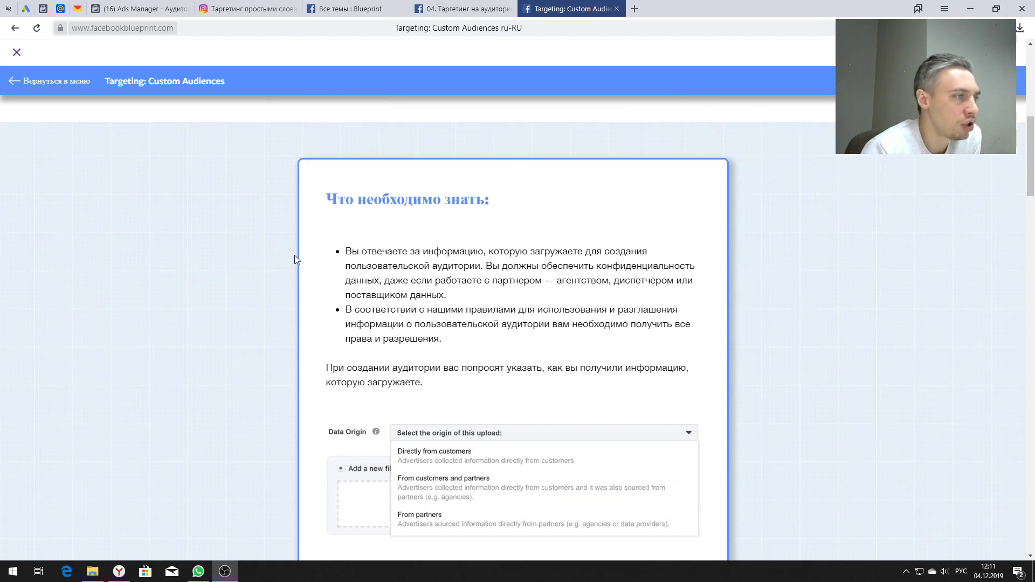
{"action": "scroll", "coordinate": [317, 264], "scroll_direction": "down", "scroll_amount": 2}
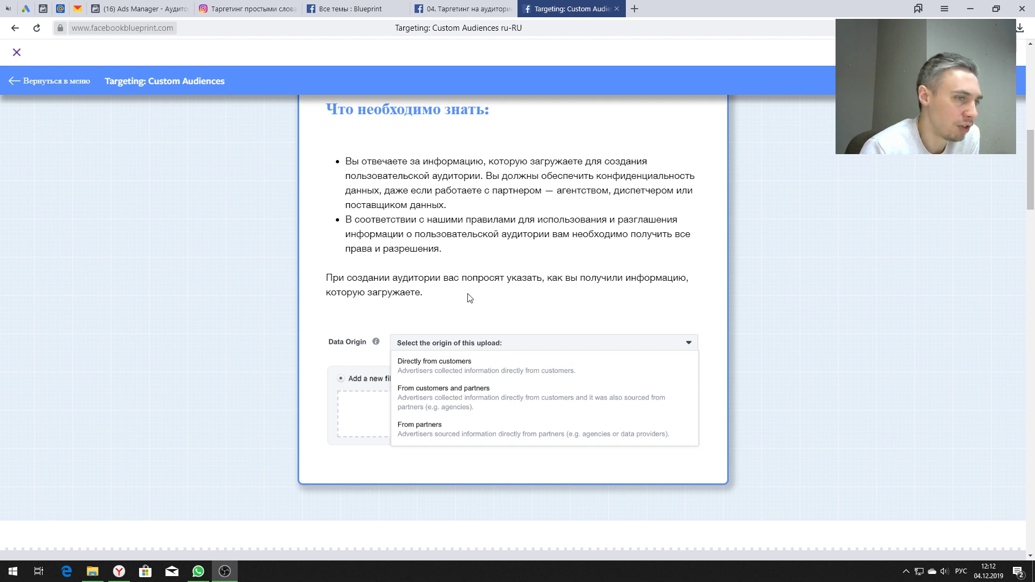
- In Ads Manager, discard the Instagram audience form, start a custom audience from "Список клиентов", and view its original data source options
{"action": "left_click", "coordinate": [123, 7]}
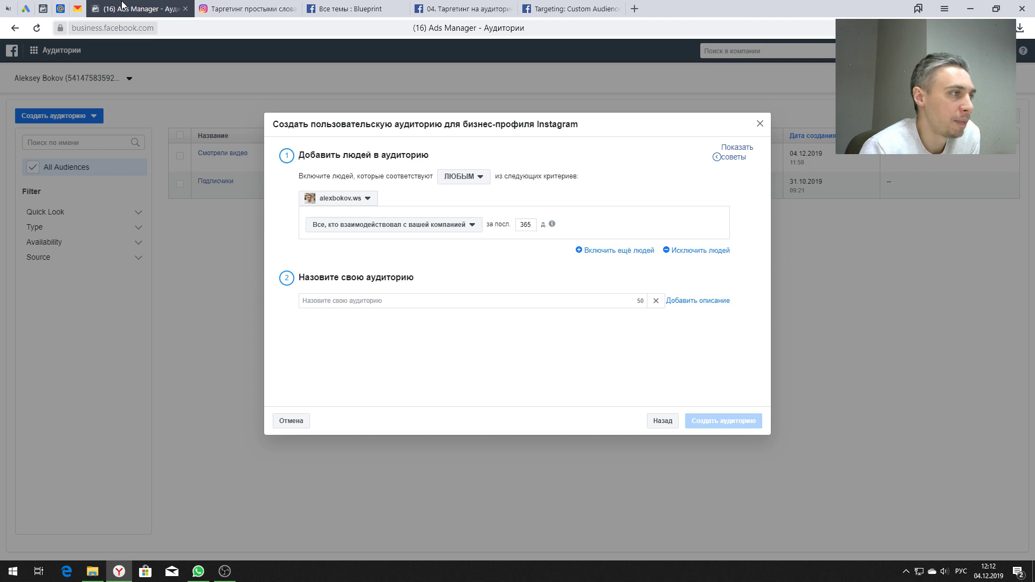
{"action": "left_click", "coordinate": [760, 124]}
{"action": "left_click", "coordinate": [52, 117]}
{"action": "left_click", "coordinate": [61, 126]}
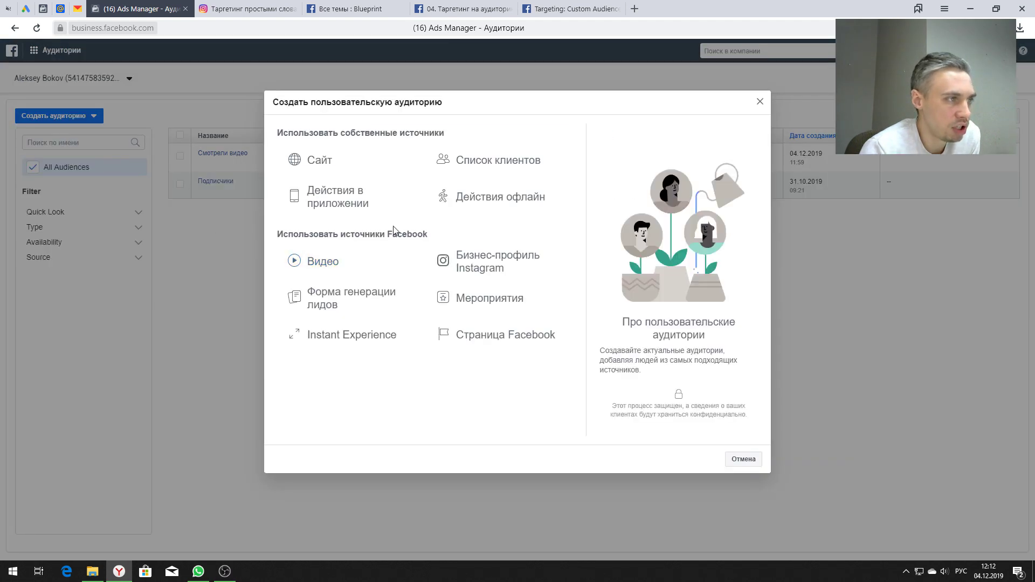
{"action": "left_click", "coordinate": [495, 162]}
{"action": "left_click", "coordinate": [421, 201]}
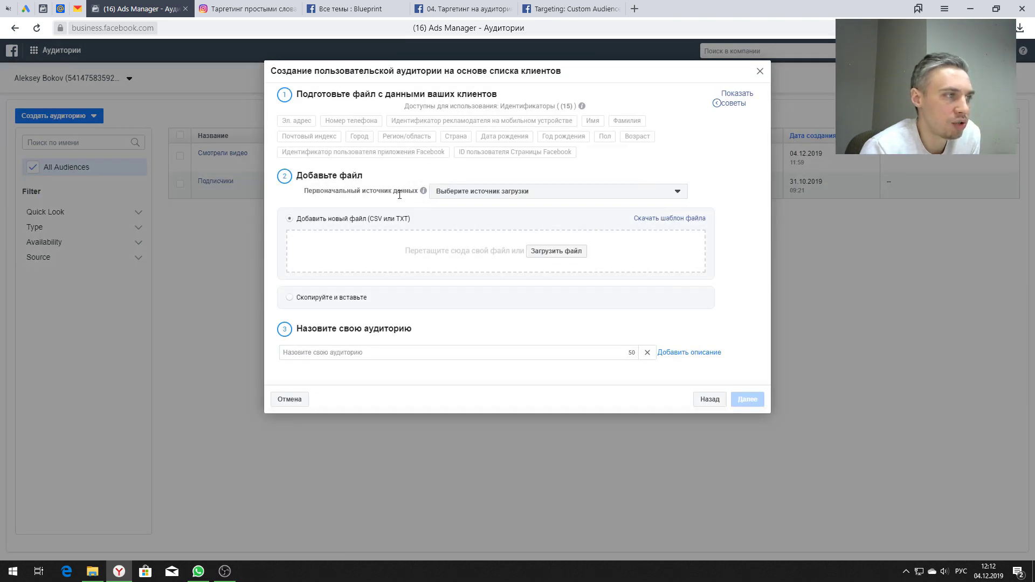
{"action": "left_click", "coordinate": [567, 193]}
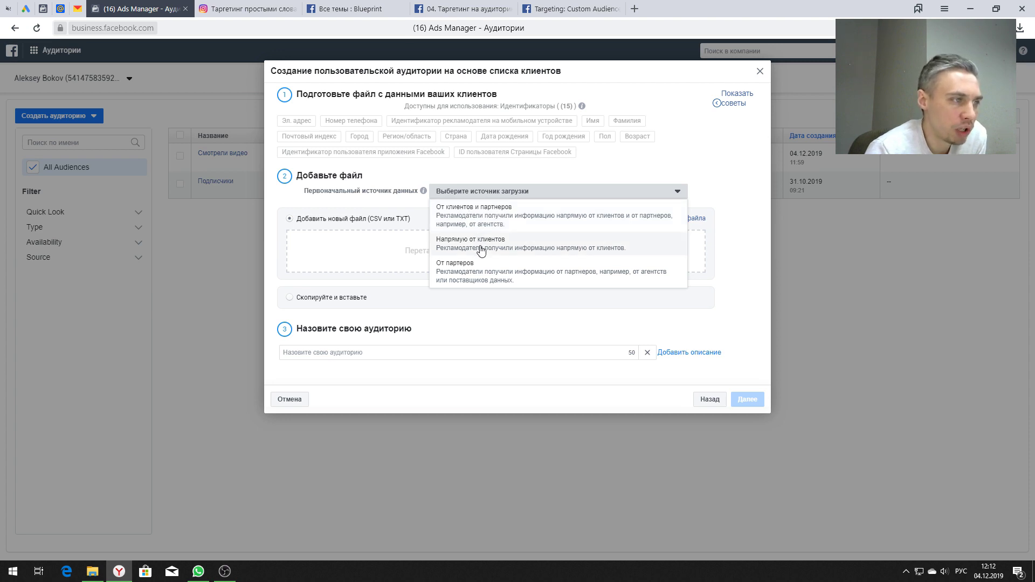
- Return to the Blueprint lesson, read the lightbulb tip below "Что необходимо знать", and close it
{"action": "left_click", "coordinate": [570, 9]}
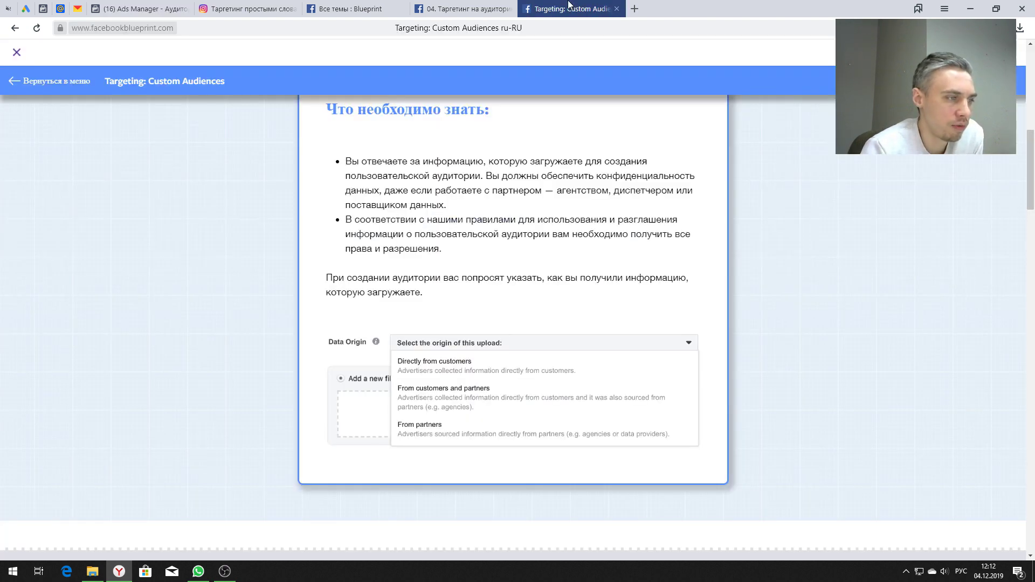
{"action": "scroll", "coordinate": [348, 249], "scroll_direction": "down", "scroll_amount": 6}
{"action": "left_click", "coordinate": [512, 332]}
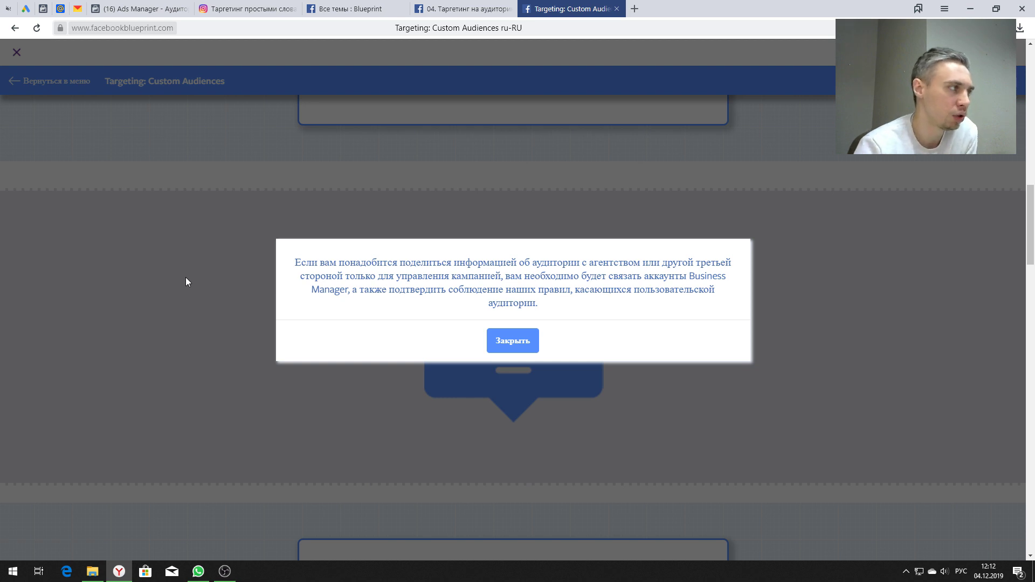
{"action": "left_click", "coordinate": [518, 350]}
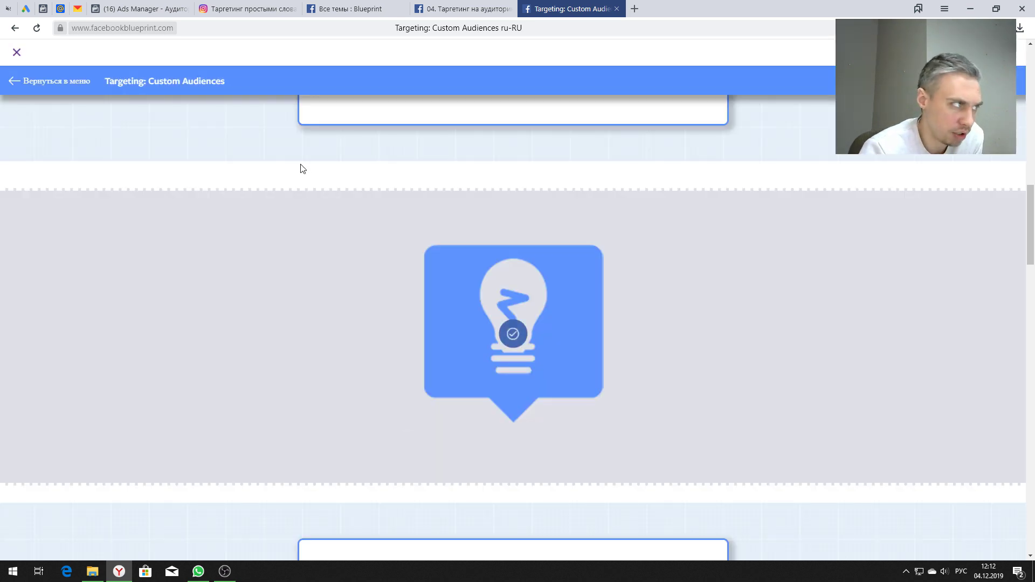
- Go through all the slides of "Совместная работа с пользовательской аудиторией" on sharing an audience with another business's ad account
{"action": "scroll", "coordinate": [277, 231], "scroll_direction": "down", "scroll_amount": 2}
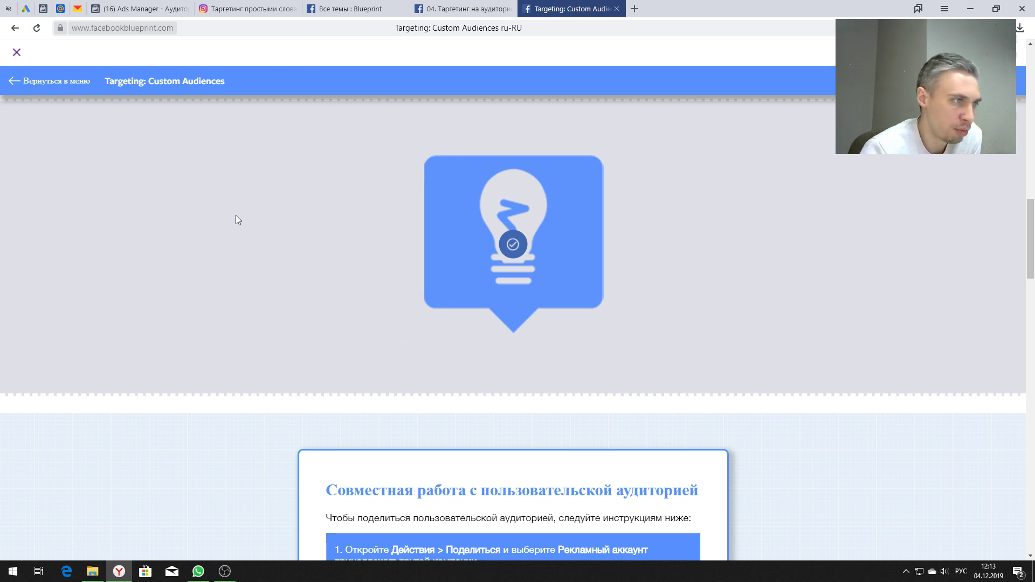
{"action": "scroll", "coordinate": [235, 216], "scroll_direction": "down", "scroll_amount": 3}
{"action": "scroll", "coordinate": [235, 216], "scroll_direction": "down", "scroll_amount": 3}
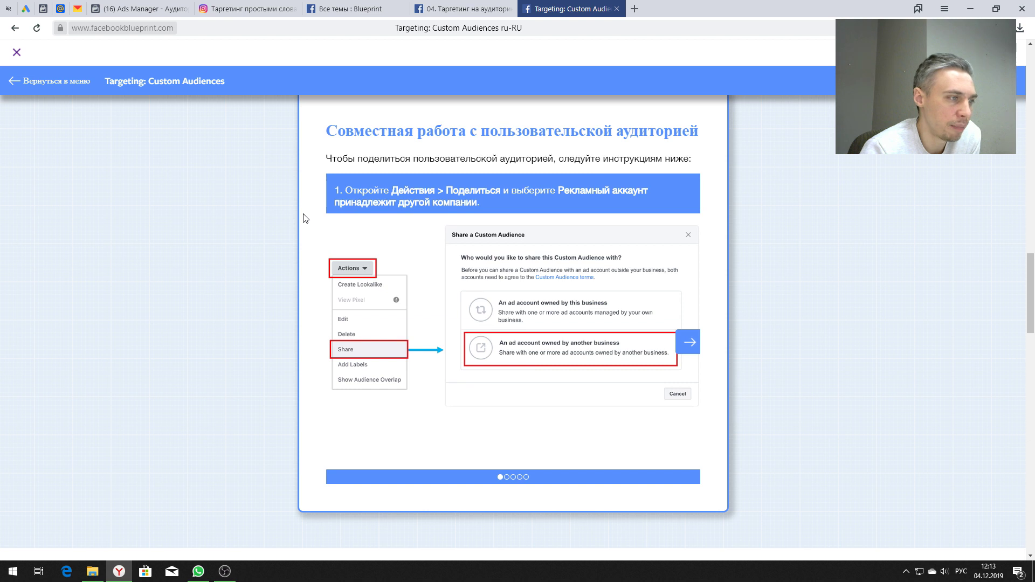
{"action": "scroll", "coordinate": [303, 217], "scroll_direction": "down", "scroll_amount": 2}
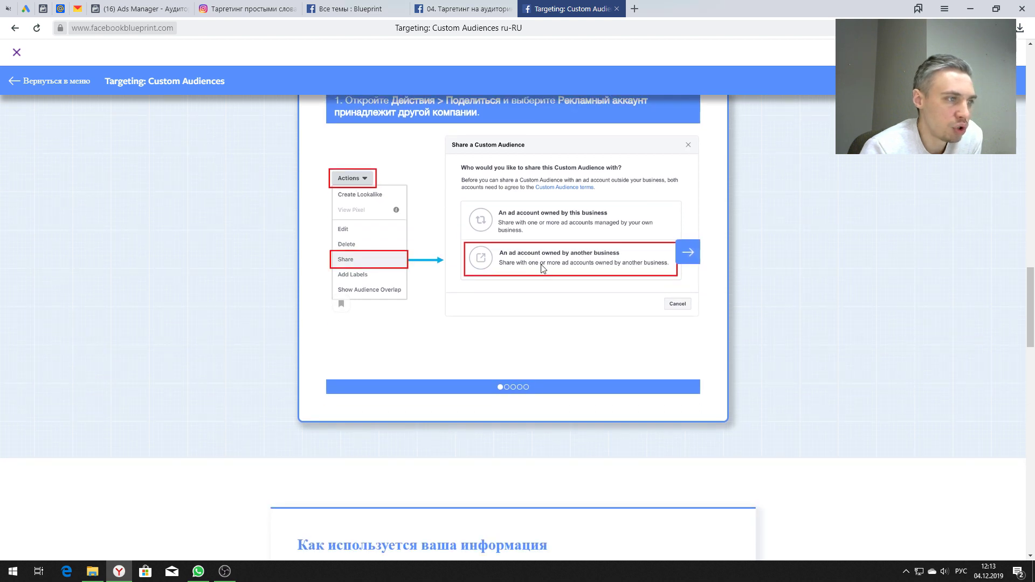
{"action": "left_click", "coordinate": [688, 252]}
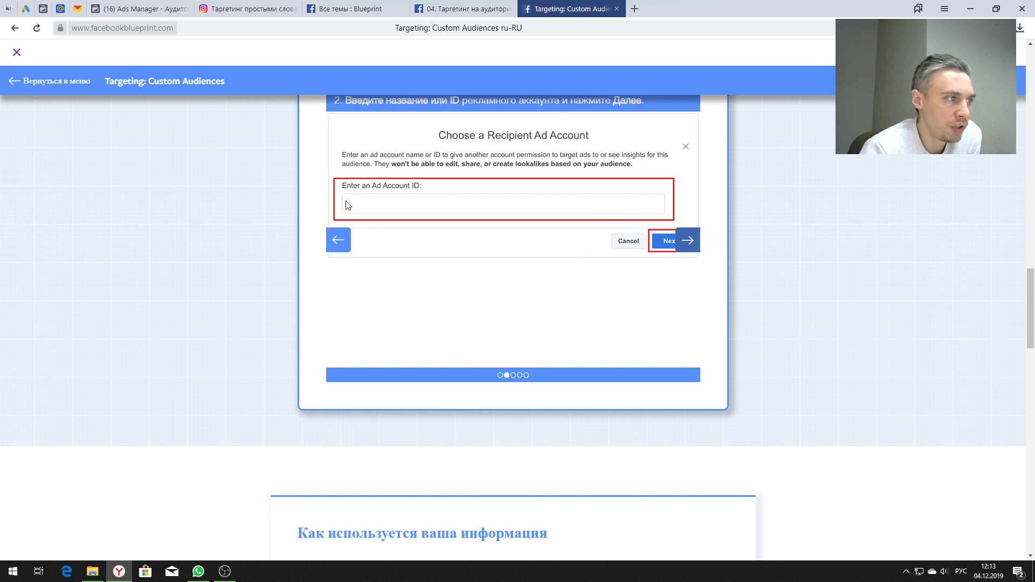
{"action": "scroll", "coordinate": [636, 258], "scroll_direction": "up", "scroll_amount": 3}
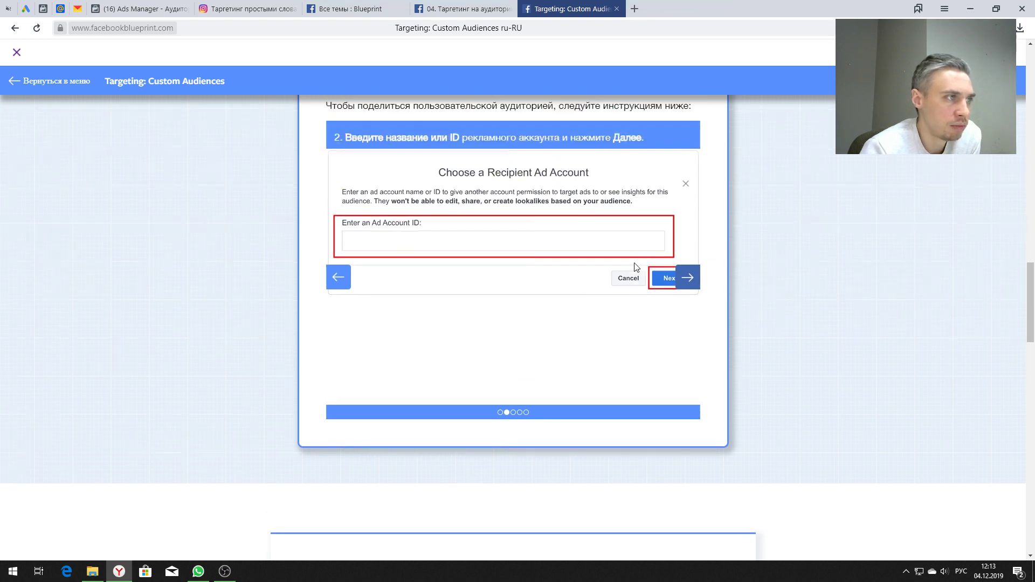
{"action": "left_click", "coordinate": [687, 364]}
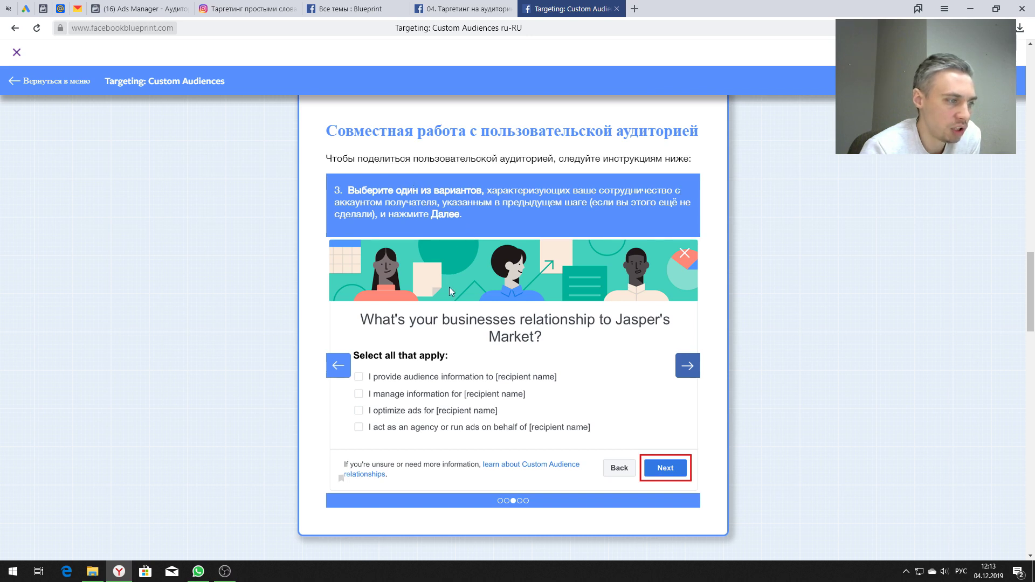
{"action": "left_click", "coordinate": [692, 372]}
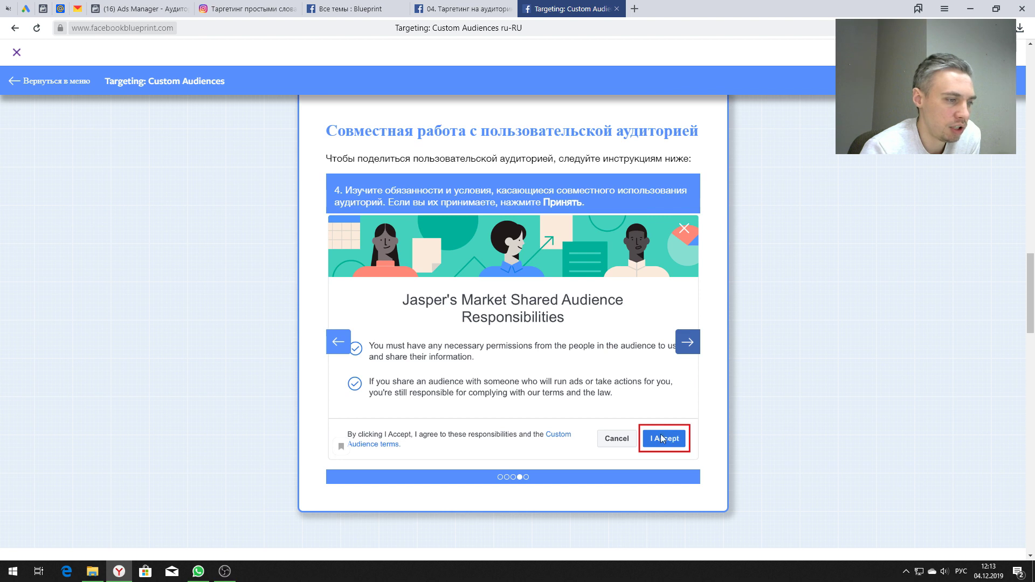
{"action": "scroll", "coordinate": [674, 438], "scroll_direction": "down", "scroll_amount": 2}
{"action": "left_click", "coordinate": [681, 250]}
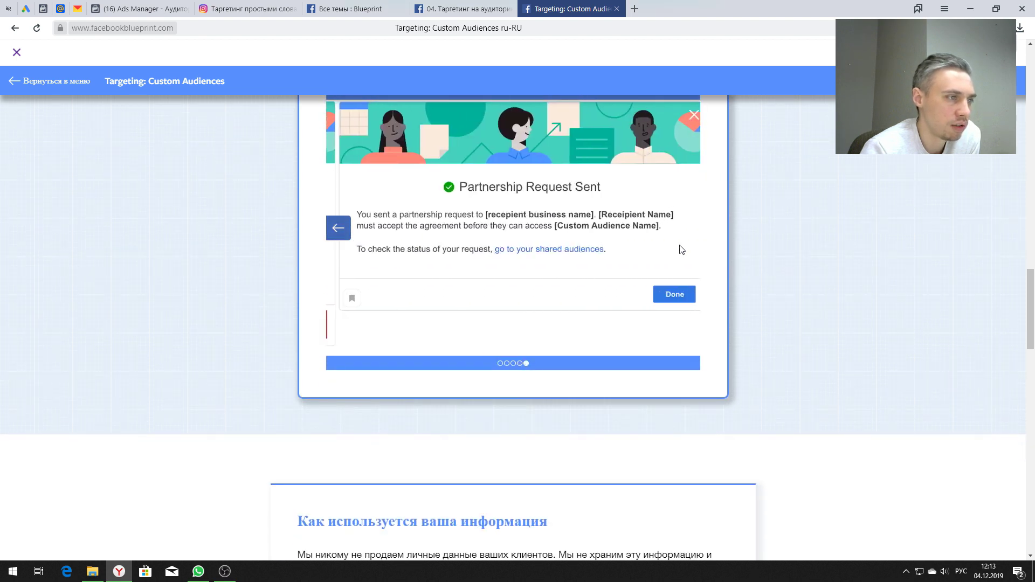
{"action": "scroll", "coordinate": [615, 276], "scroll_direction": "up", "scroll_amount": 3}
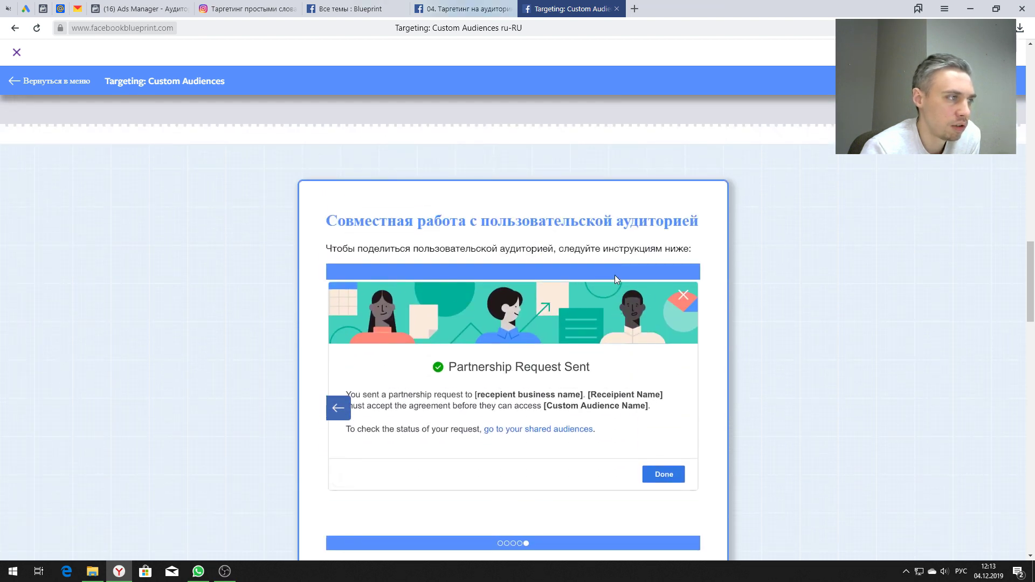
{"action": "scroll", "coordinate": [615, 275], "scroll_direction": "down", "scroll_amount": 6}
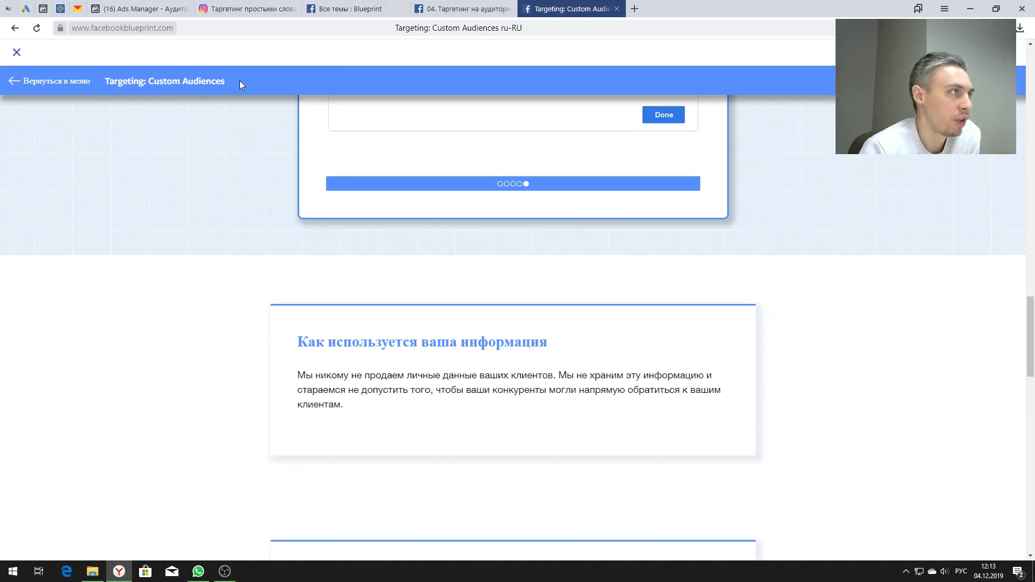
- In Ads Manager, close the customer list form, select the "Подписчики" audience, and check its additional actions
{"action": "left_click", "coordinate": [139, 9]}
{"action": "left_click", "coordinate": [763, 75]}
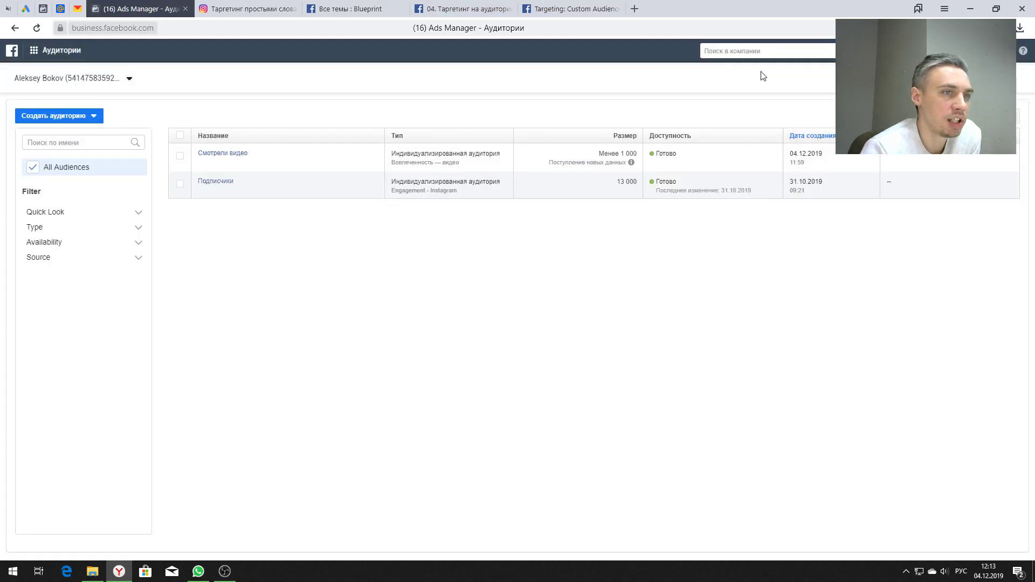
{"action": "left_click", "coordinate": [181, 186]}
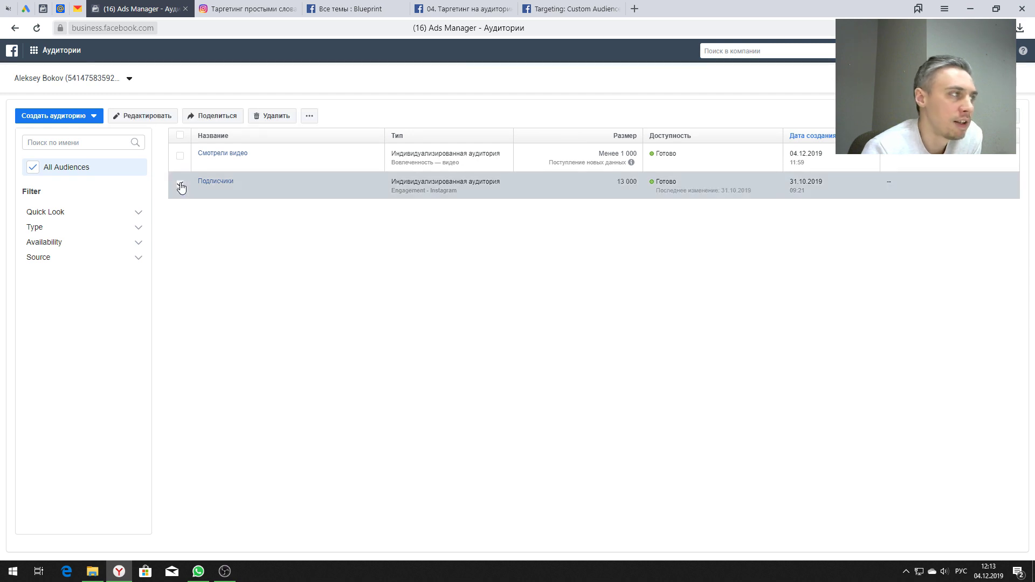
{"action": "left_click", "coordinate": [310, 116]}
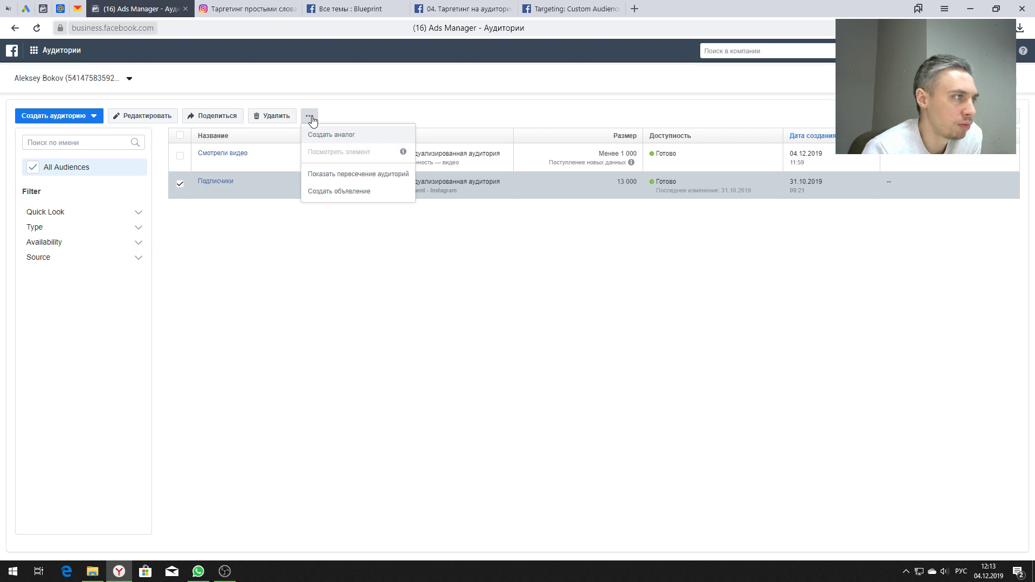
{"action": "left_click", "coordinate": [311, 119]}
- Examine the sharing form for the "Подписчики" audience, close it without sharing, and deselect the audience
{"action": "left_click", "coordinate": [217, 120]}
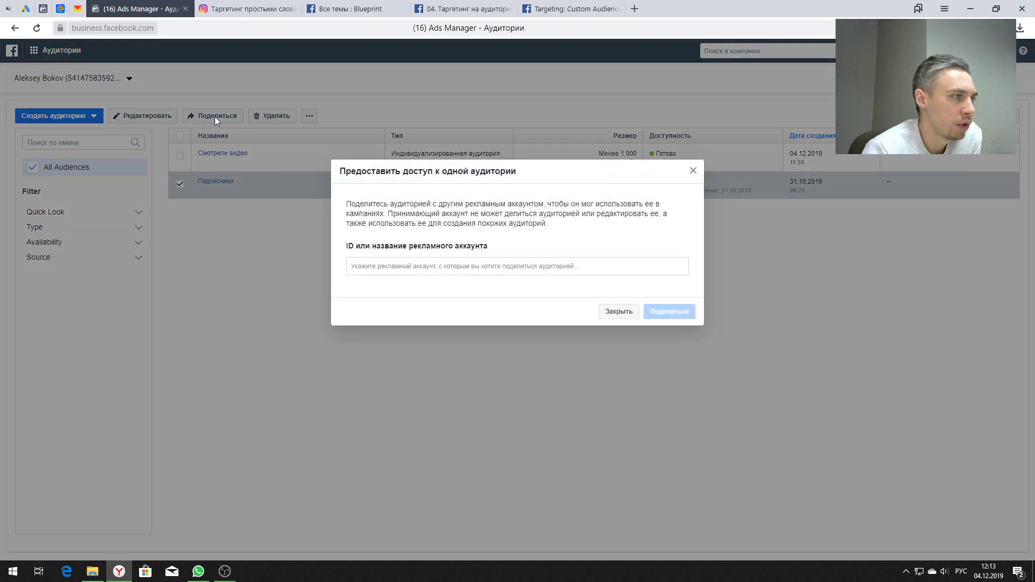
{"action": "left_click", "coordinate": [372, 265]}
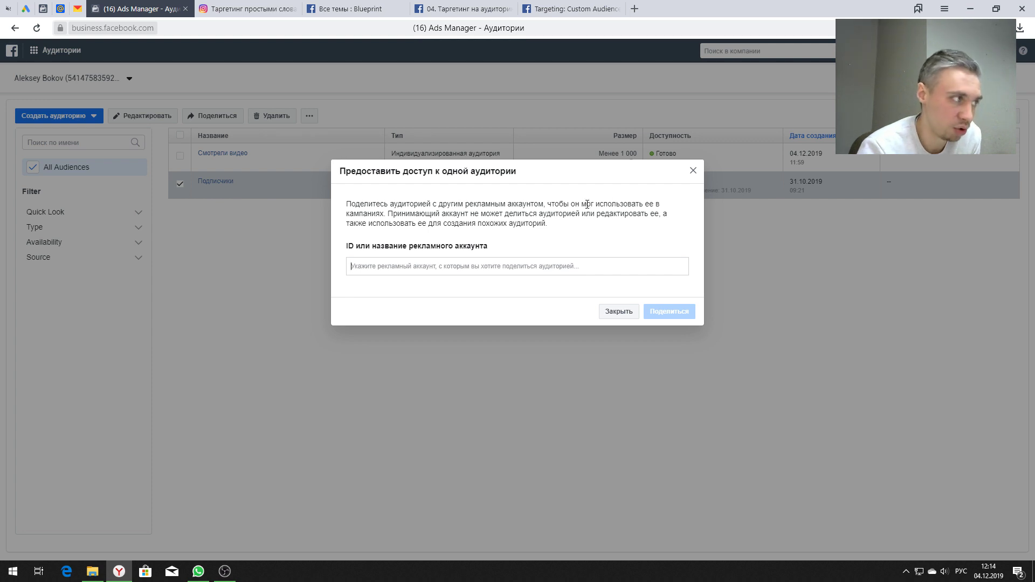
{"action": "left_click", "coordinate": [693, 171]}
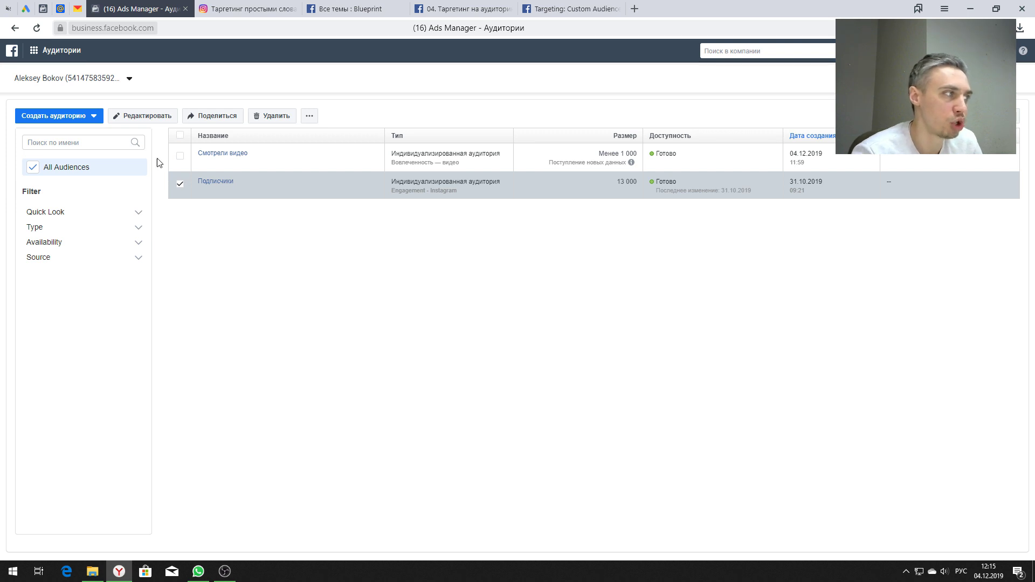
{"action": "left_click", "coordinate": [181, 185]}
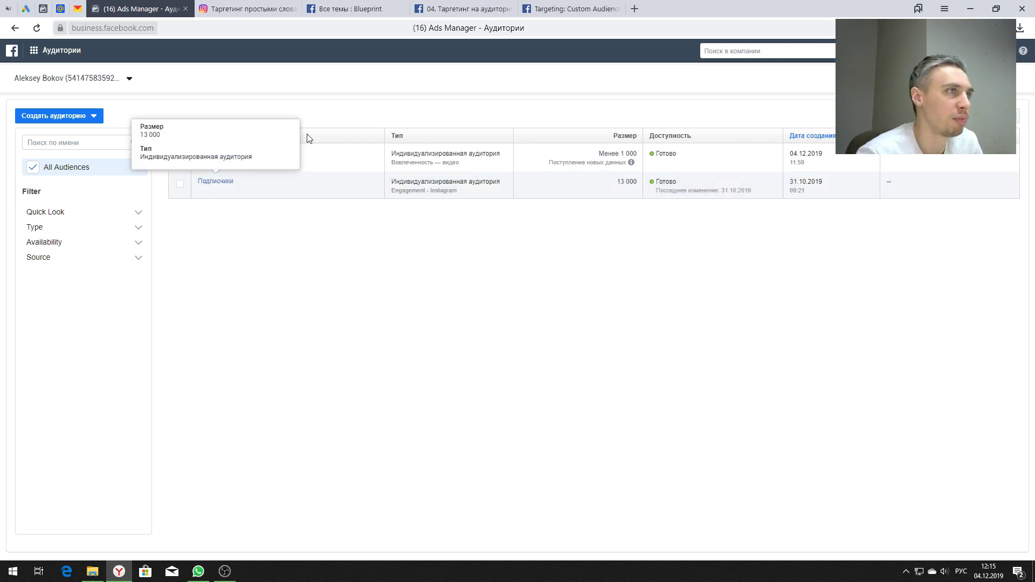
- Return to the Blueprint lesson and read "Как используется ваша информация" and both recommendations under "Рекомендации"
{"action": "left_click", "coordinate": [564, 7]}
{"action": "scroll", "coordinate": [217, 219], "scroll_direction": "down", "scroll_amount": 3}
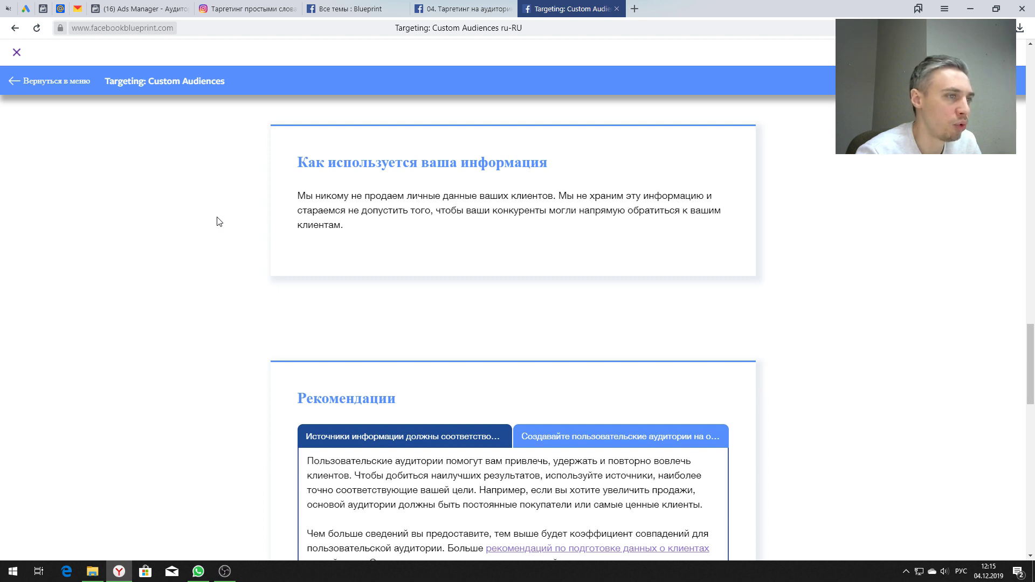
{"action": "scroll", "coordinate": [218, 221], "scroll_direction": "down", "scroll_amount": 3}
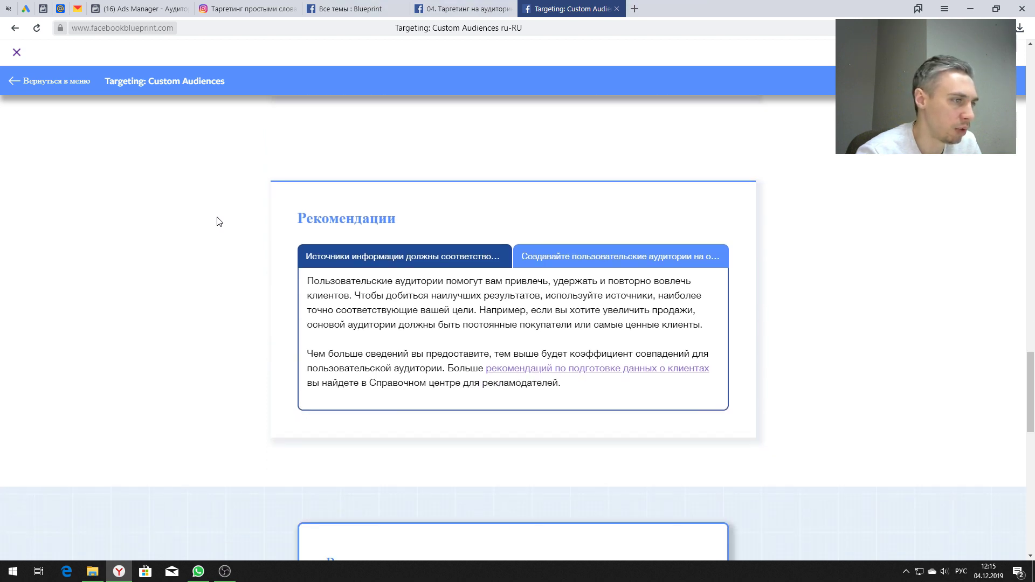
{"action": "scroll", "coordinate": [218, 221], "scroll_direction": "down", "scroll_amount": 2}
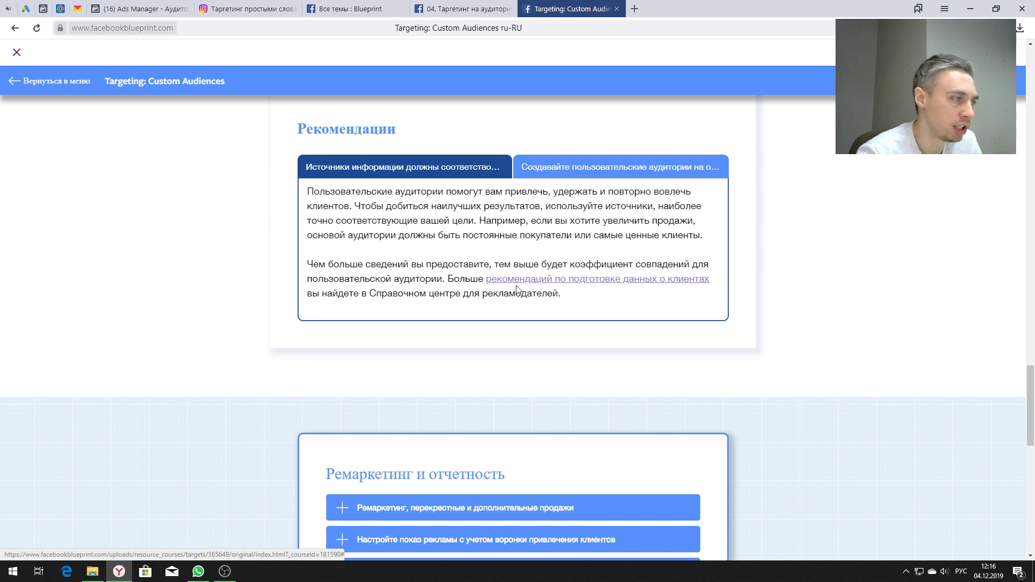
{"action": "left_click", "coordinate": [568, 171]}
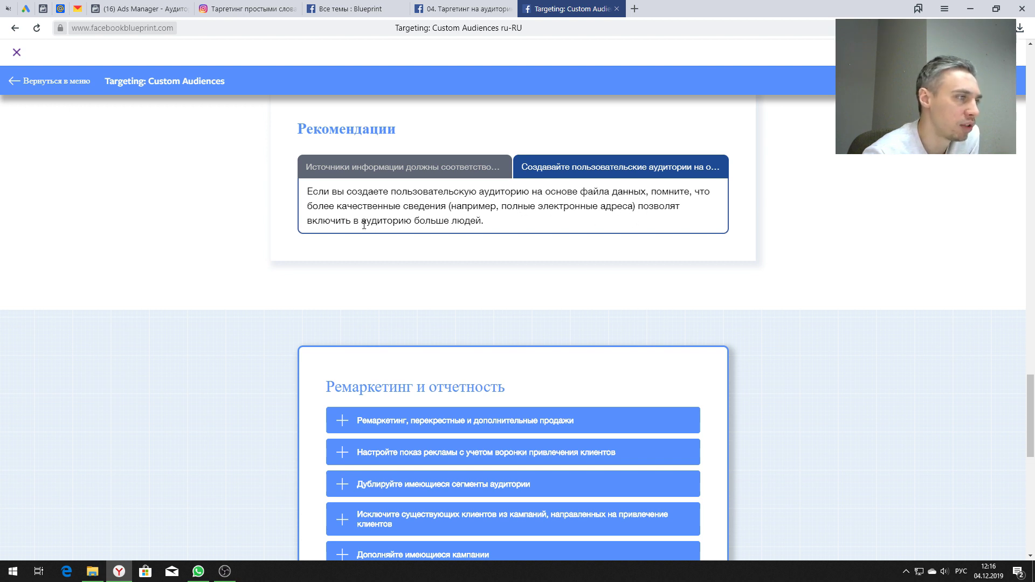
- Expand "Ремаркетинг, перекрестные и дополнительные продажи" in the "Ремаркетинг и отчетность" section
{"action": "scroll", "coordinate": [375, 232], "scroll_direction": "down", "scroll_amount": 2}
{"action": "scroll", "coordinate": [374, 231], "scroll_direction": "down", "scroll_amount": 2}
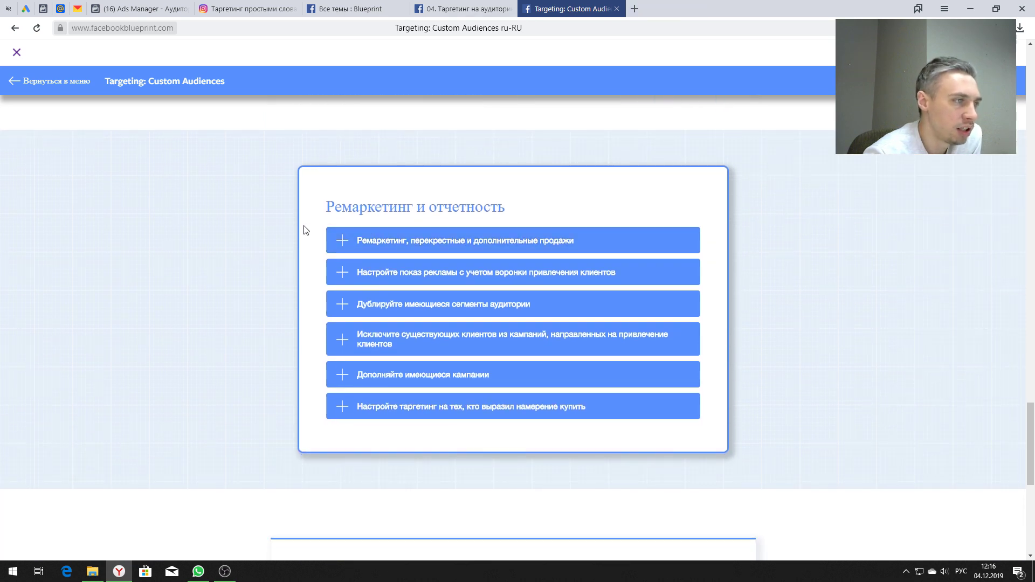
{"action": "left_click", "coordinate": [340, 244]}
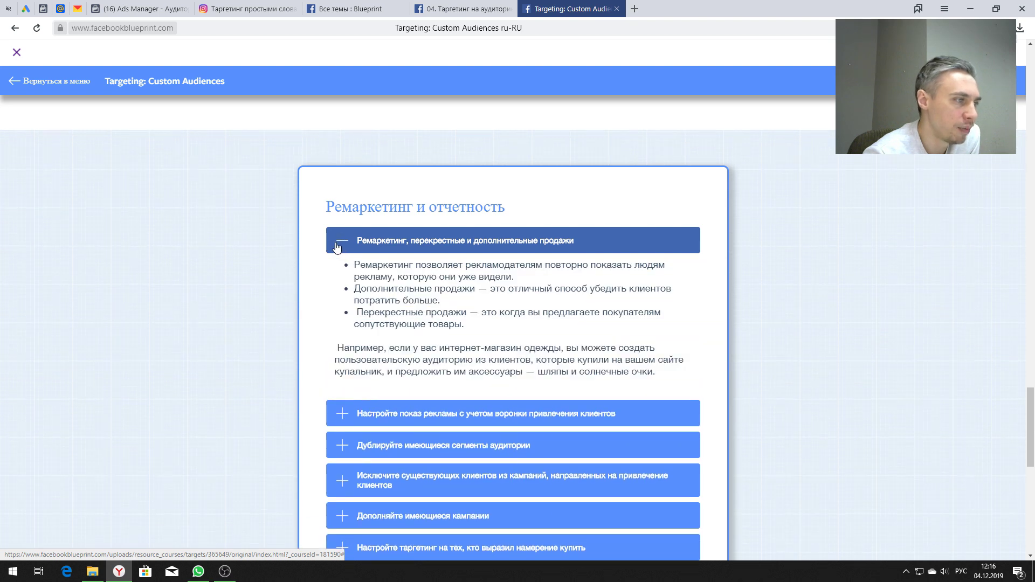